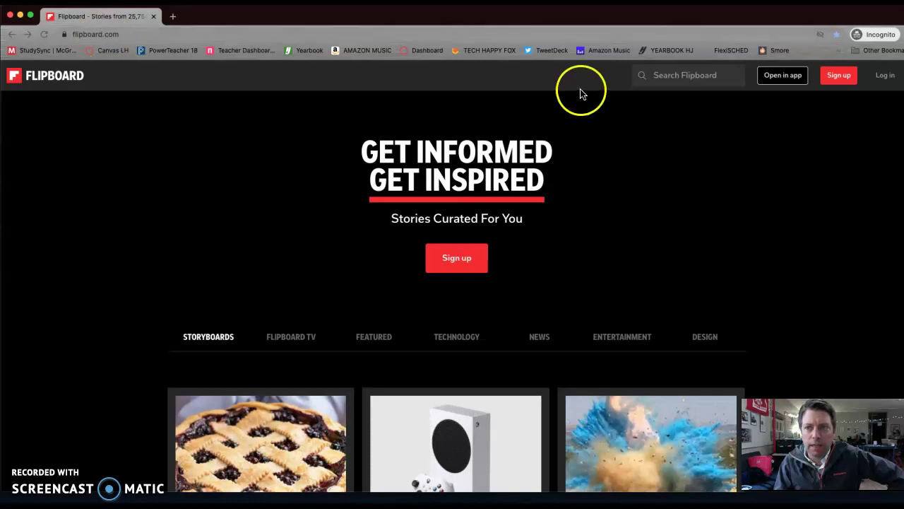
Open Flipboard's Join Flipboard sign-up page from the header's Sign up link
click(839, 78)
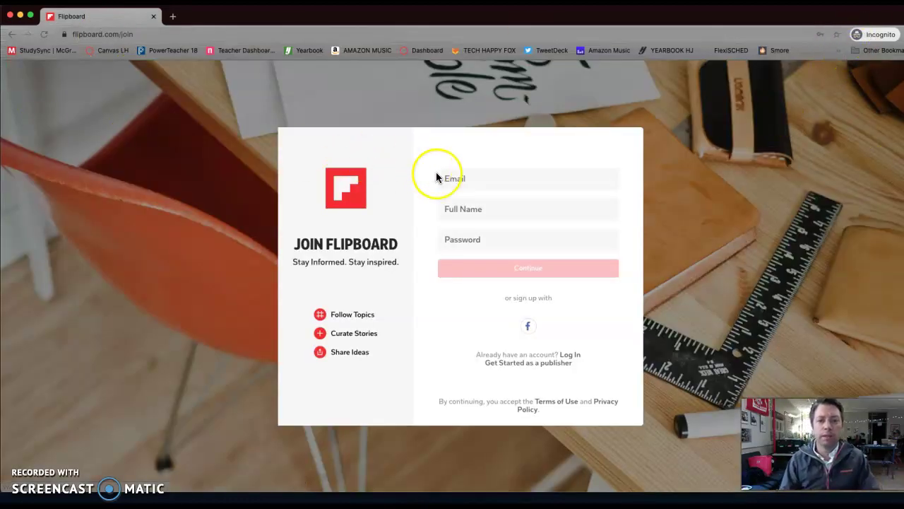
Fill in the account e-mail, full name and a Strong-rated password, then submit the sign-up form
click(457, 178)
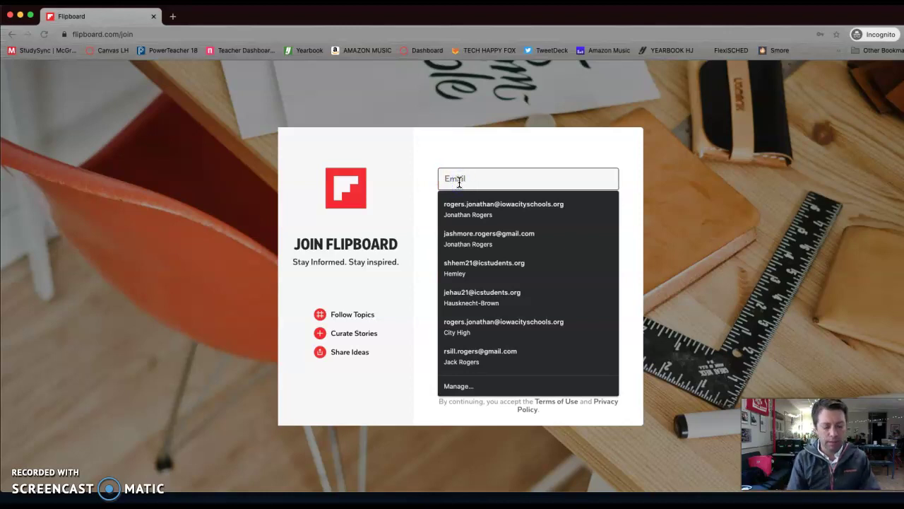
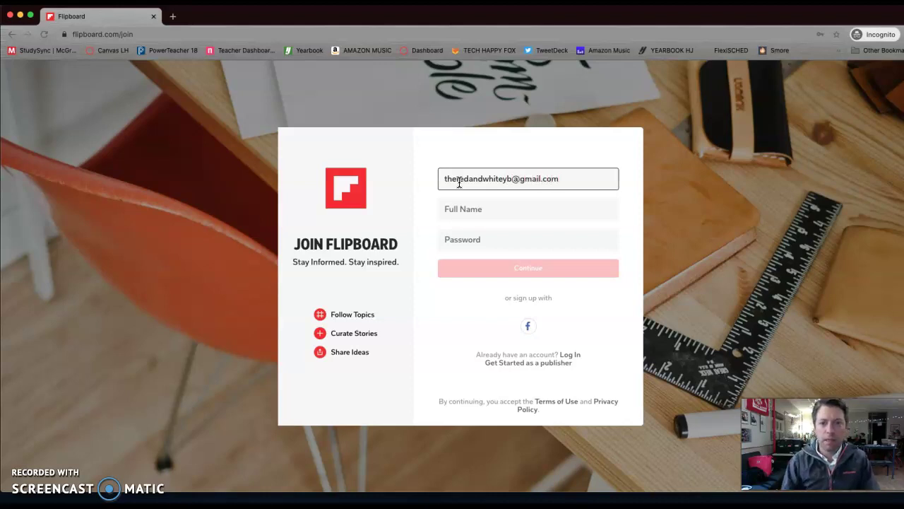
click(503, 209)
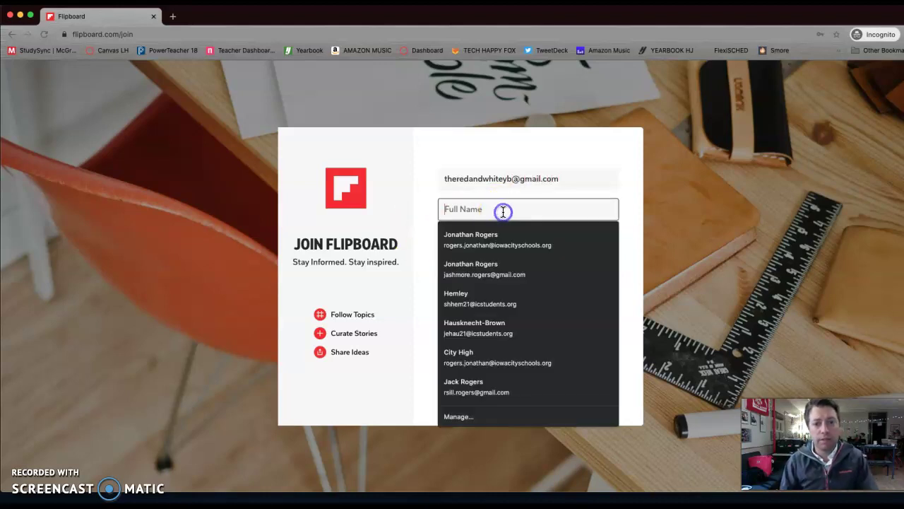
text(City Yearbook)
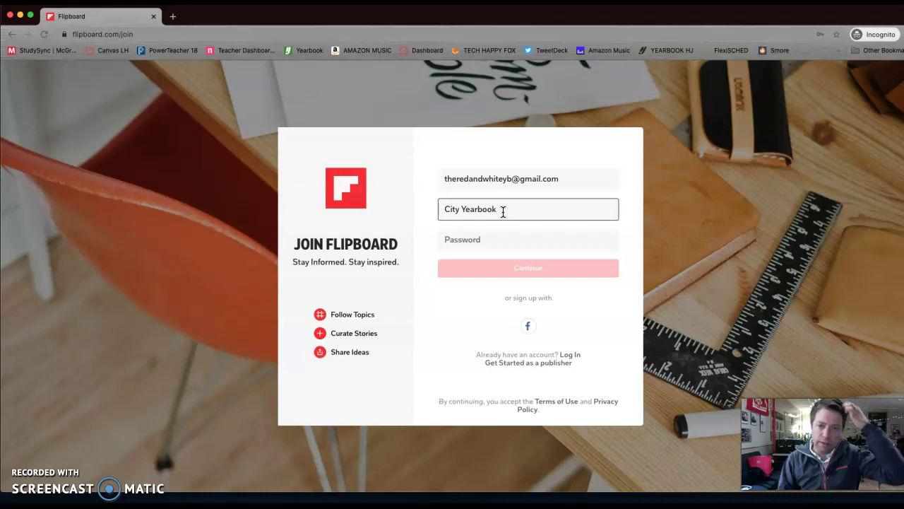
click(495, 240)
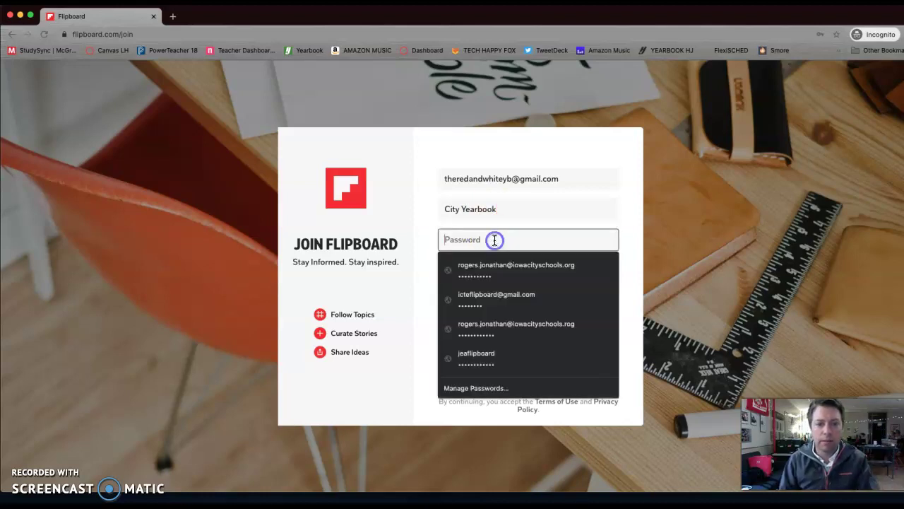
text(••••)
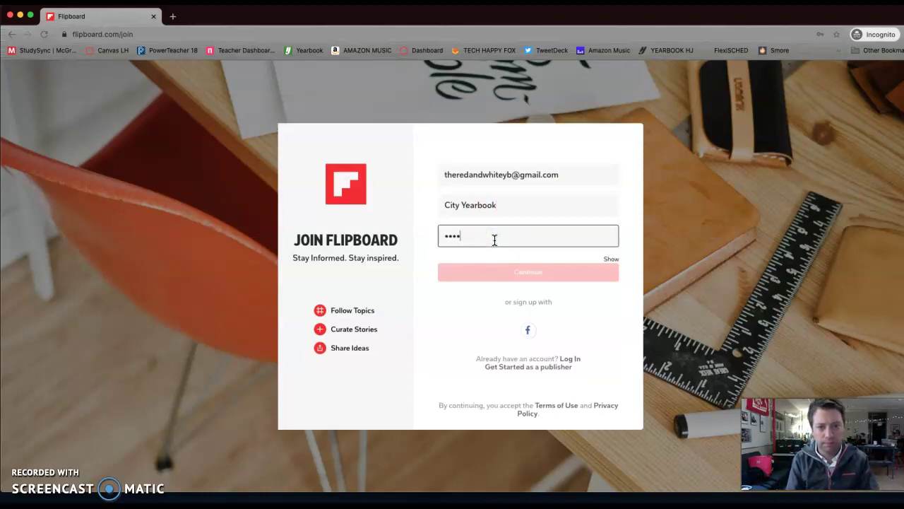
text(••••••••••••)
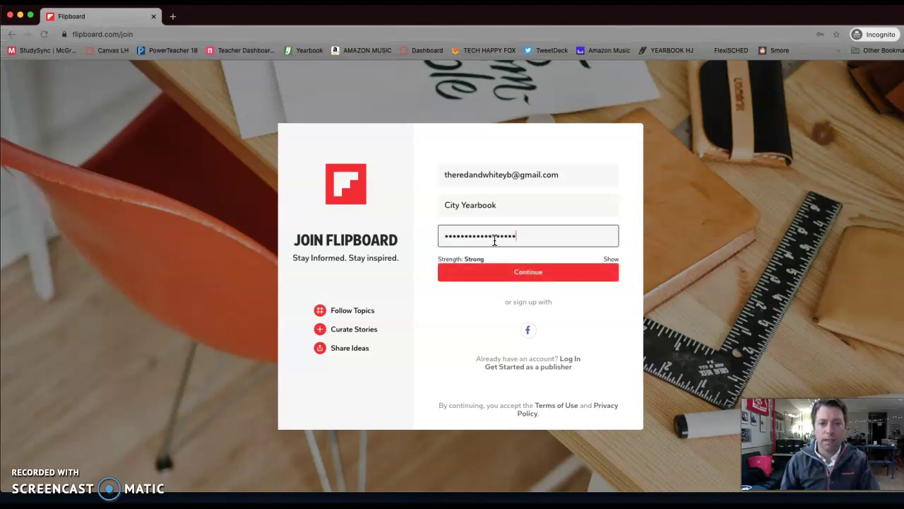
click(533, 277)
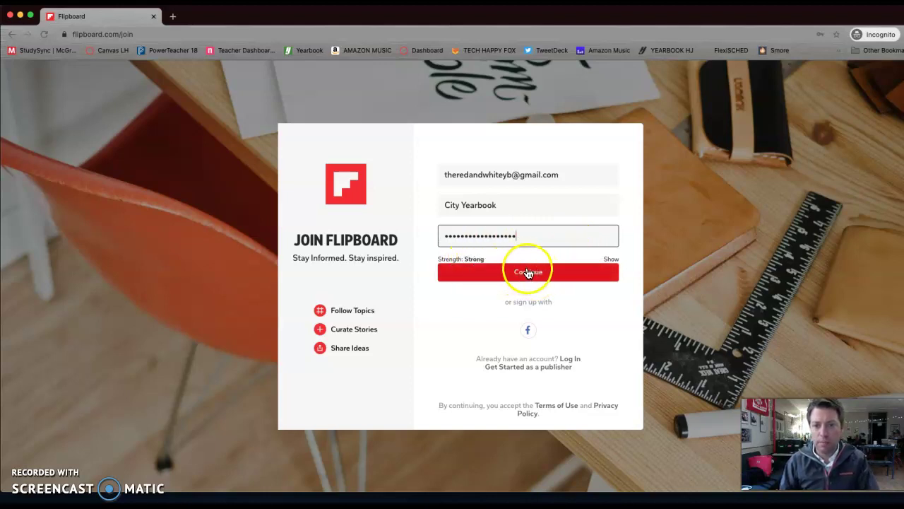
click(528, 272)
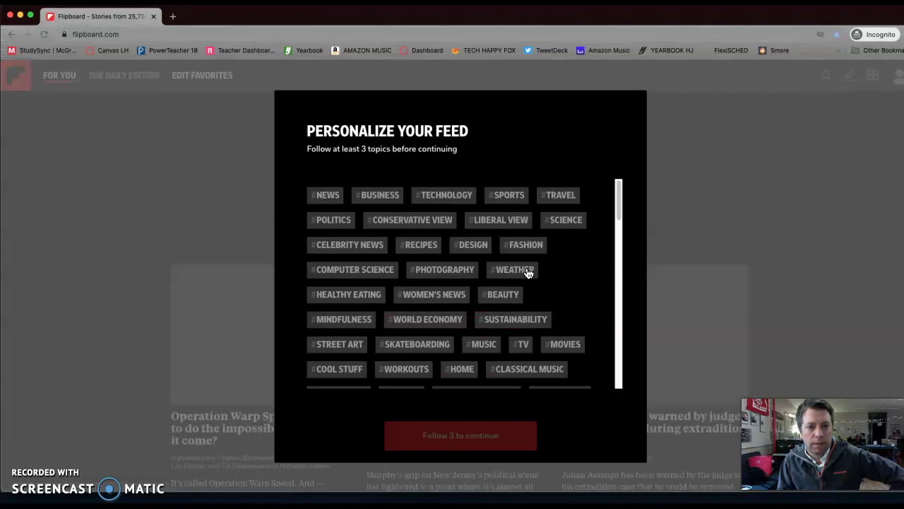
Follow #NEWS, #COMPUTER SCIENCE and #NATIONAL PARKS, then continue to the For You feed
click(337, 203)
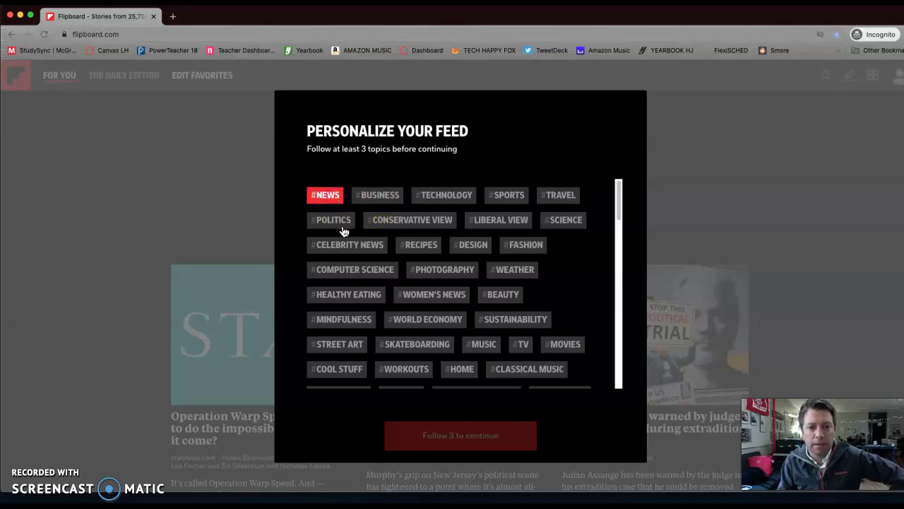
scroll(343, 232, down, 2)
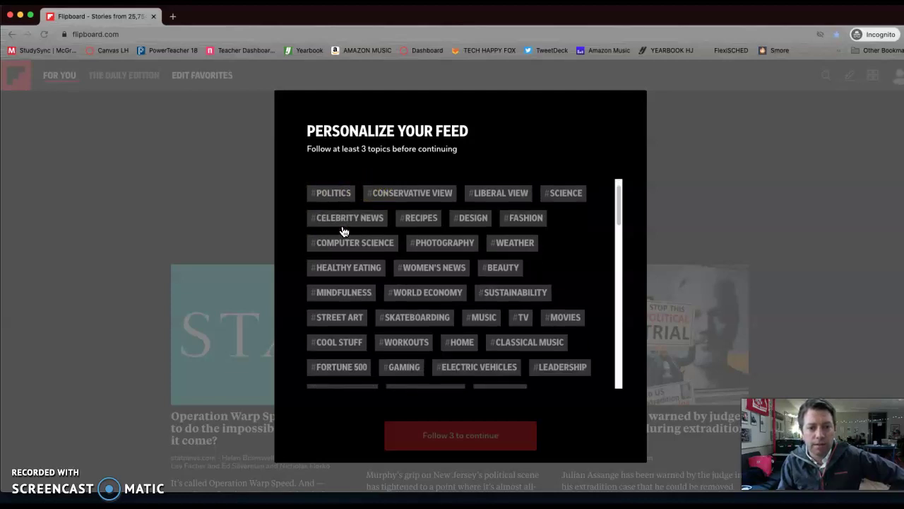
click(358, 243)
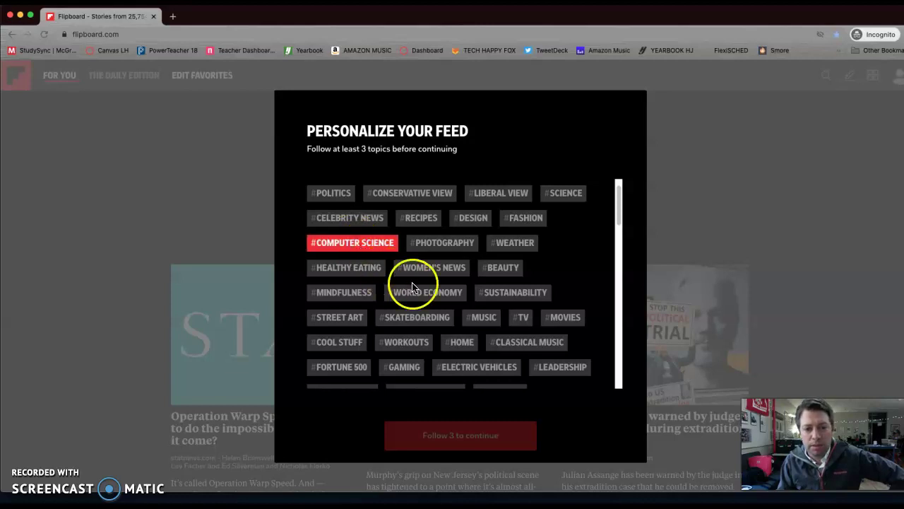
scroll(466, 305, down, 2)
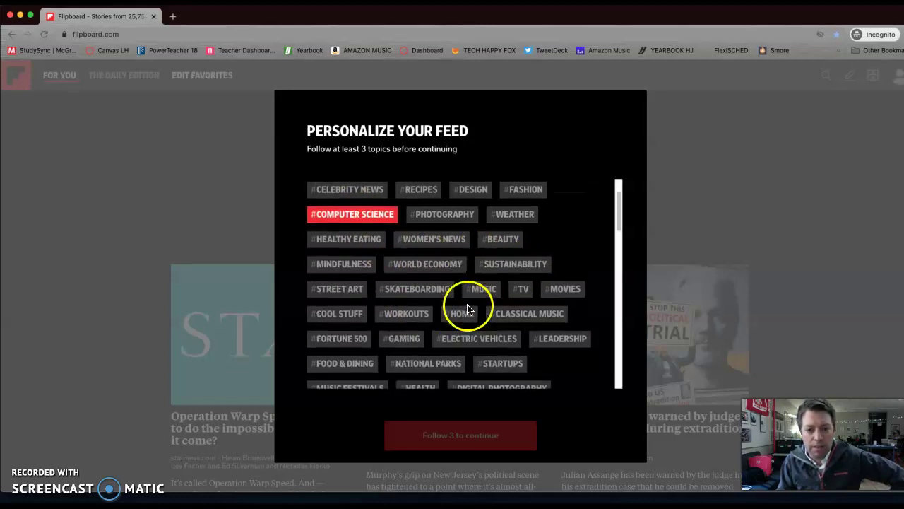
scroll(409, 290, down, 1)
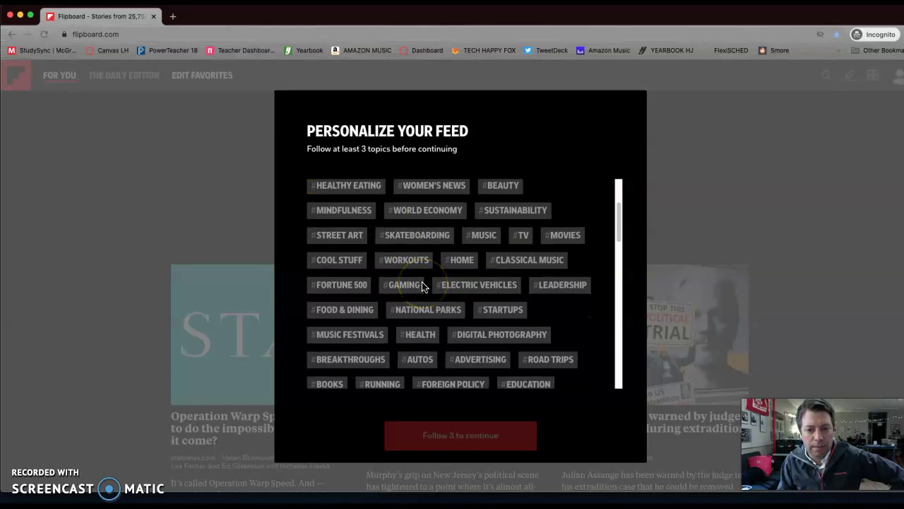
click(433, 312)
scroll(453, 314, down, 3)
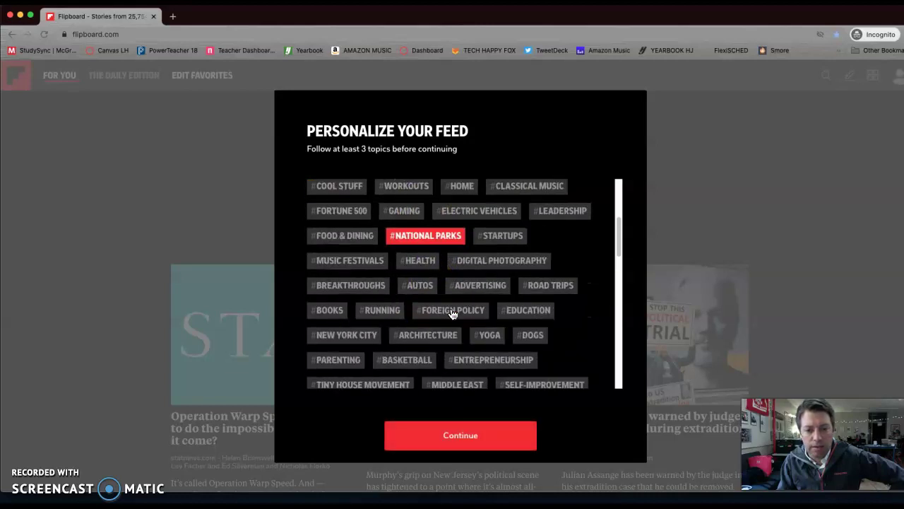
click(481, 448)
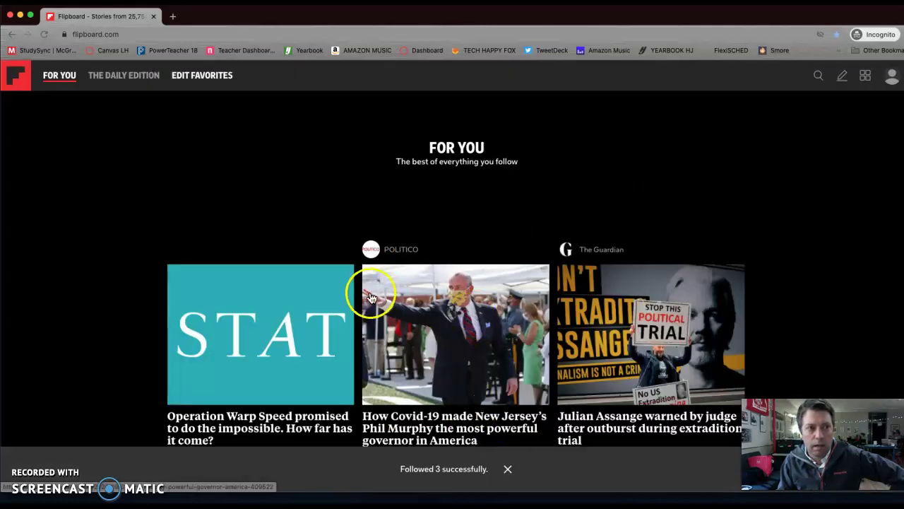
Confirm the account via the 'Confirm Your Email Address' message in Gmail, then go back to Flipboard
drag(370, 16, 366, 57)
click(324, 32)
click(224, 155)
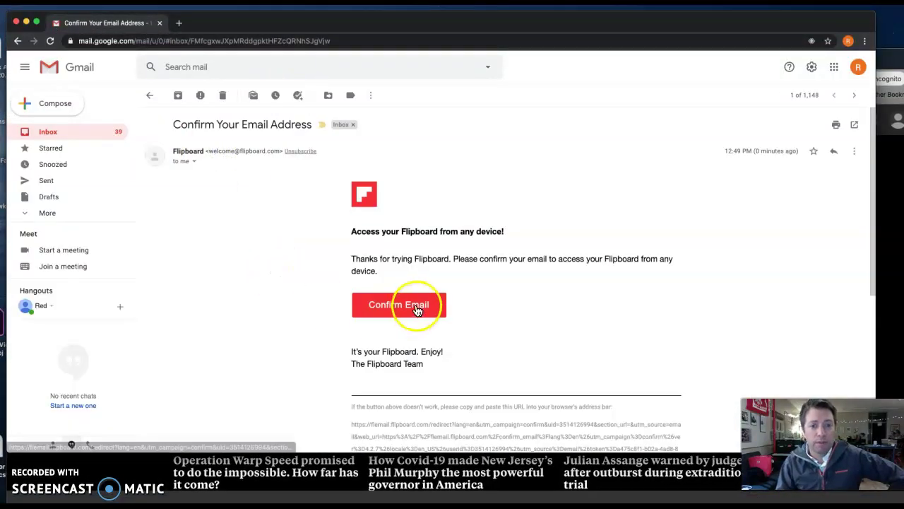
click(416, 305)
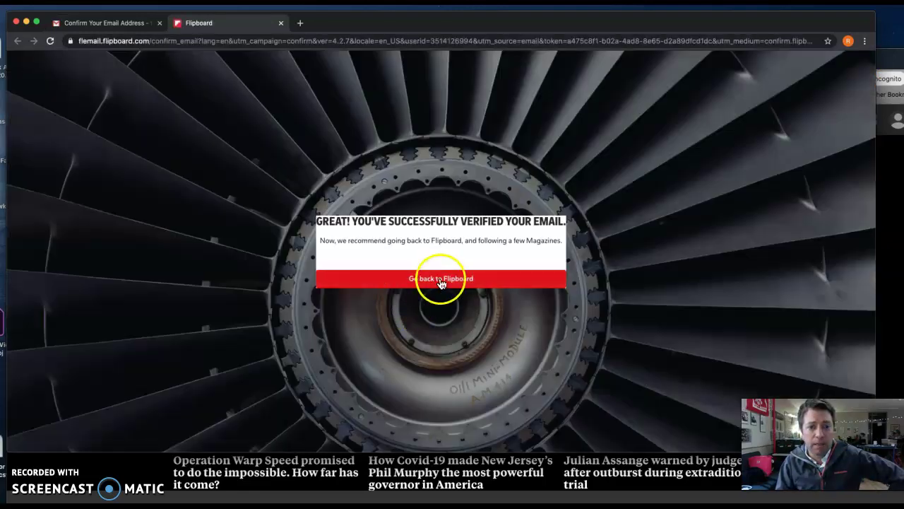
click(440, 279)
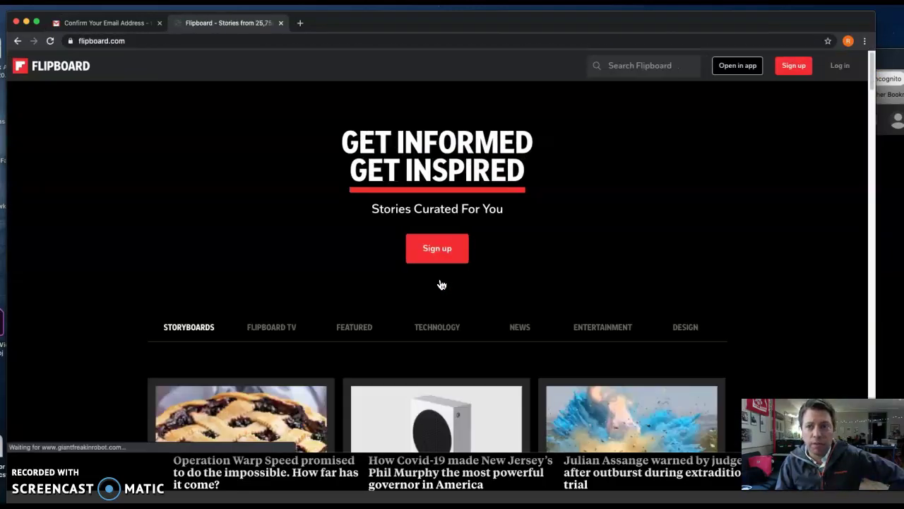
Log in to Flipboard with Google, choosing the account in the Google popup
click(844, 73)
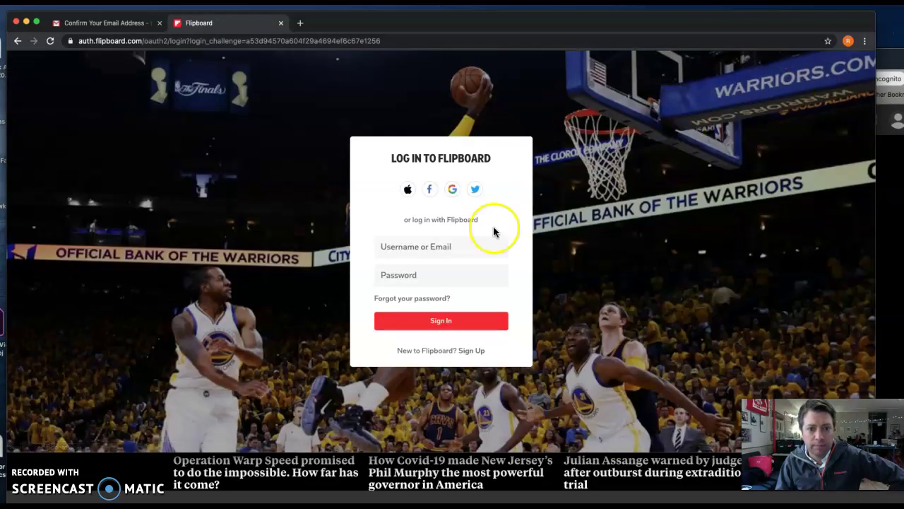
click(452, 188)
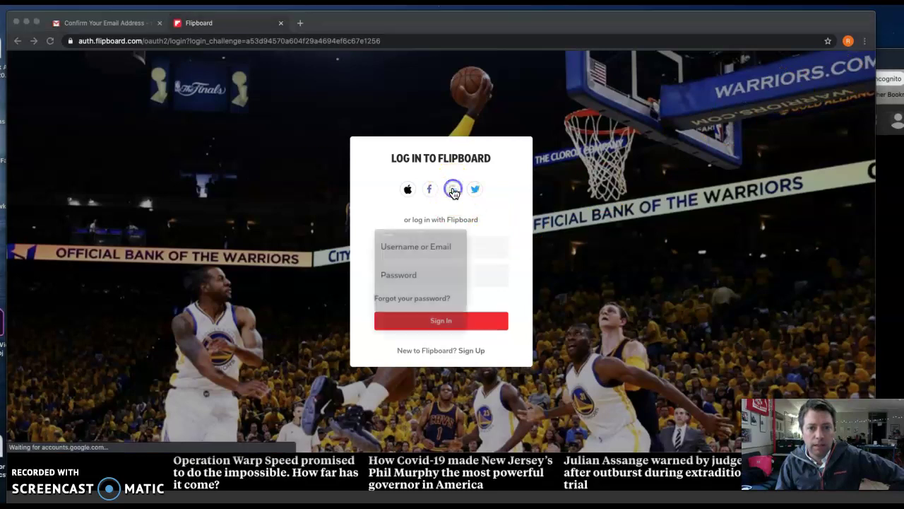
click(404, 244)
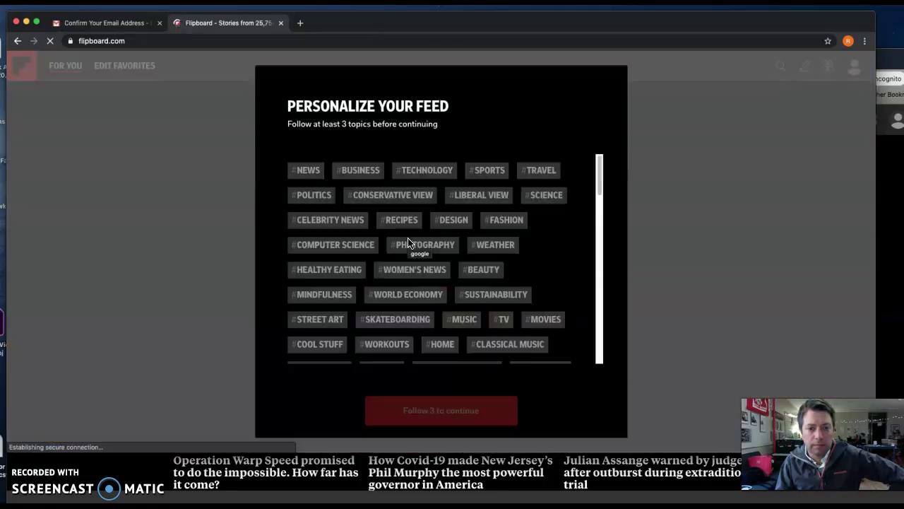
Follow #NEWS, #PHOTOGRAPHY, #WORKOUTS and #NATIONAL PARKS, then continue to the For You feed
click(309, 174)
click(419, 249)
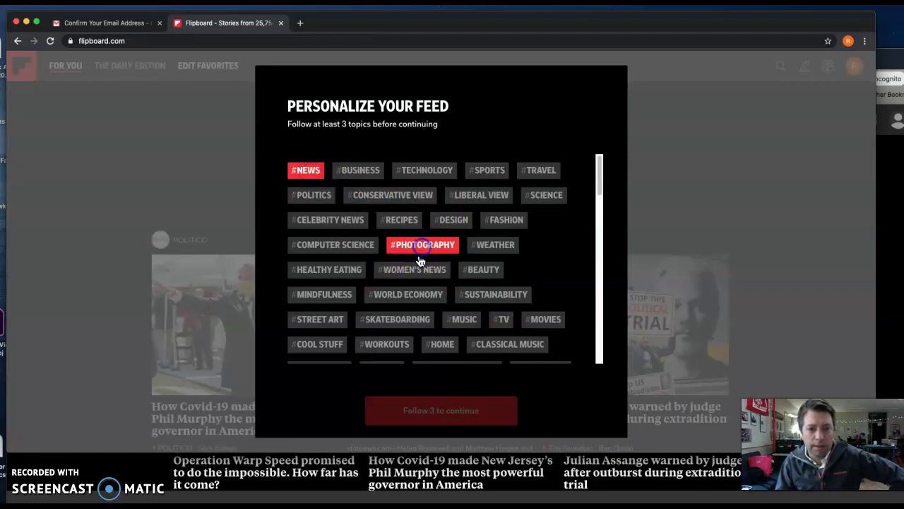
scroll(417, 263, down, 1)
click(394, 318)
click(390, 305)
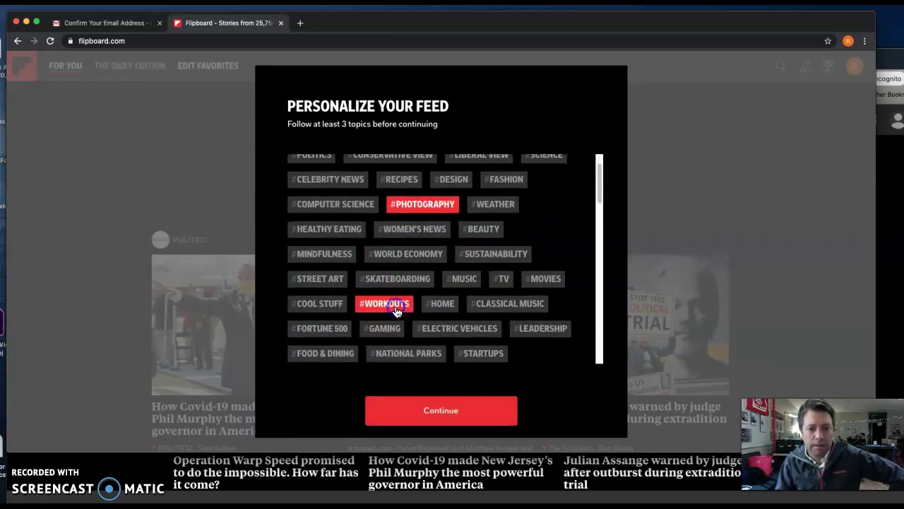
click(407, 353)
click(441, 408)
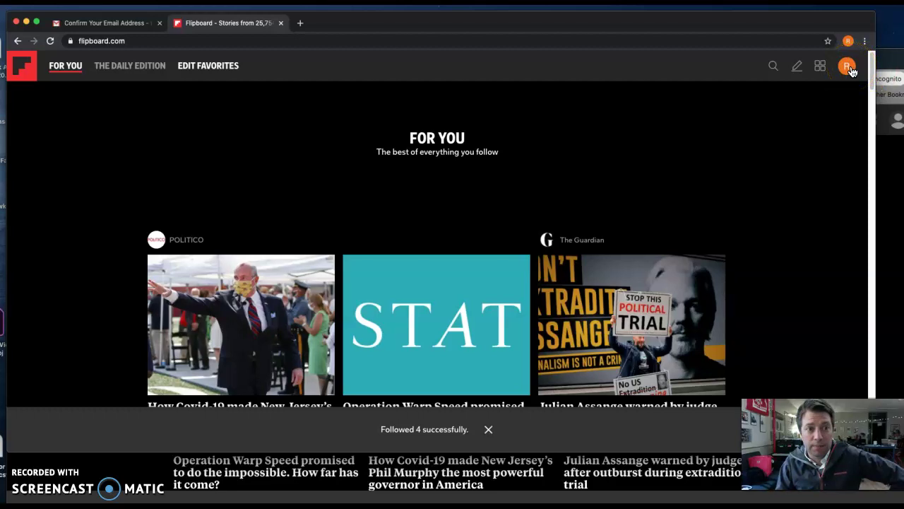
From the avatar menu's Profile page, open the Make a New Magazine form at its Title field
click(852, 71)
click(843, 94)
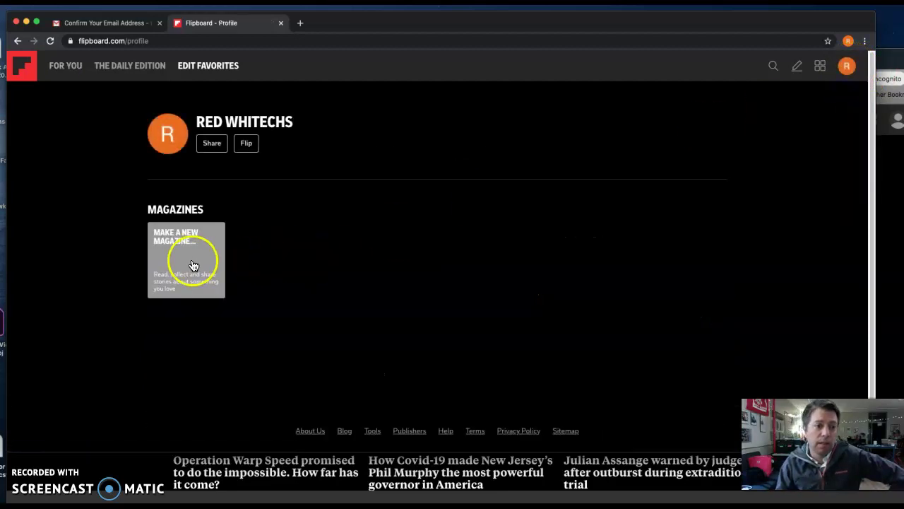
click(194, 260)
click(372, 210)
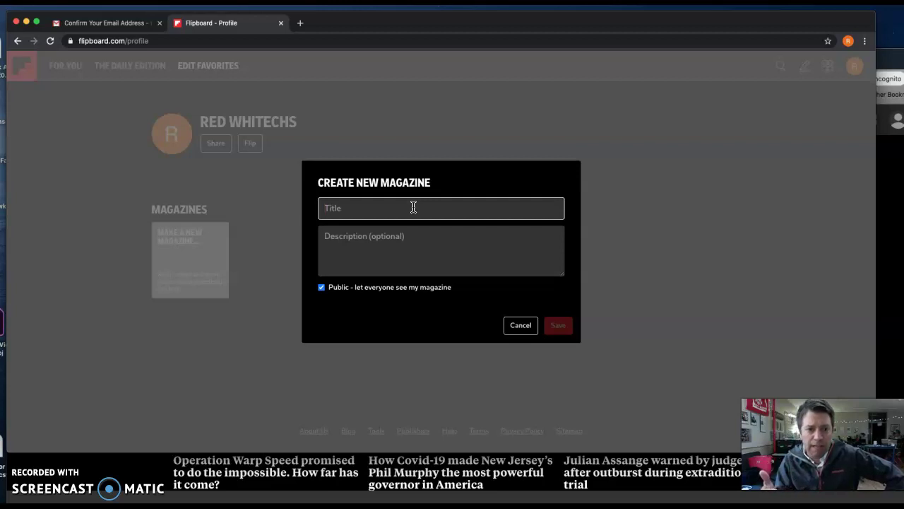
Save a public magazine titled 'Fishing' described 'Everything and anything about fishing', then open it
text(Fishing)
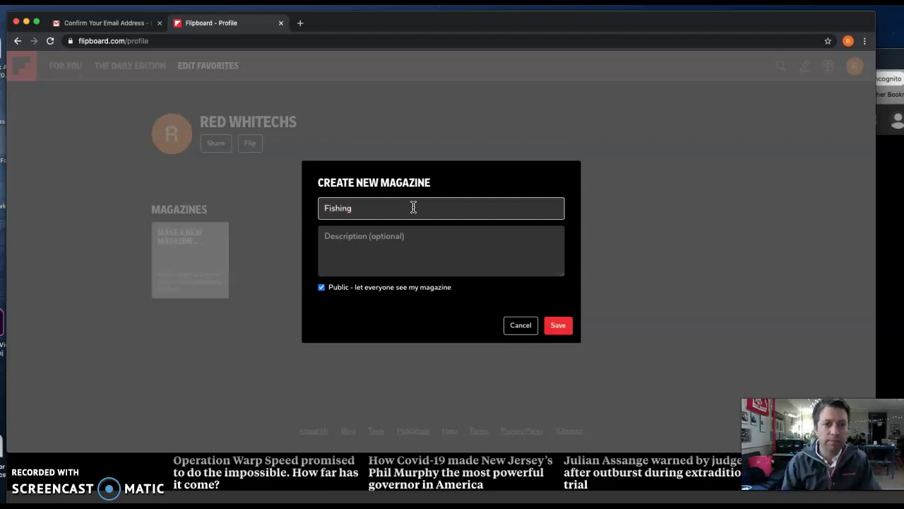
click(377, 243)
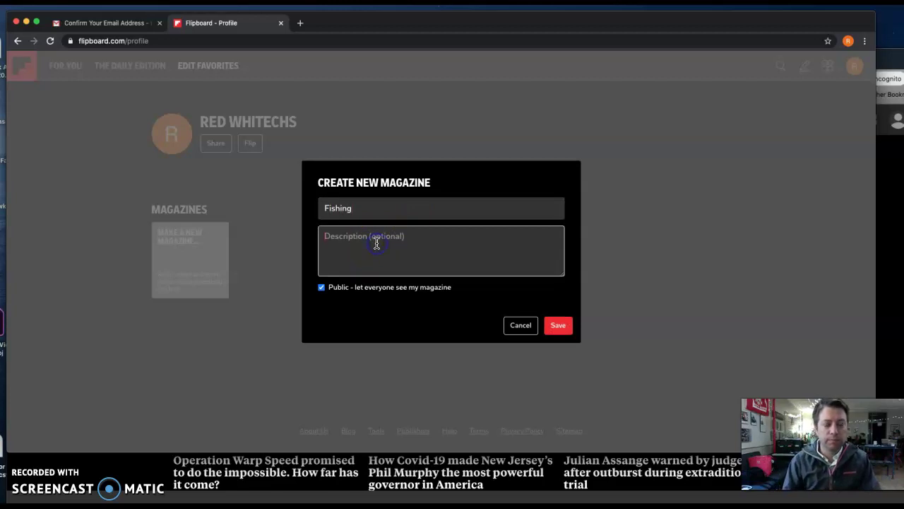
text(E)
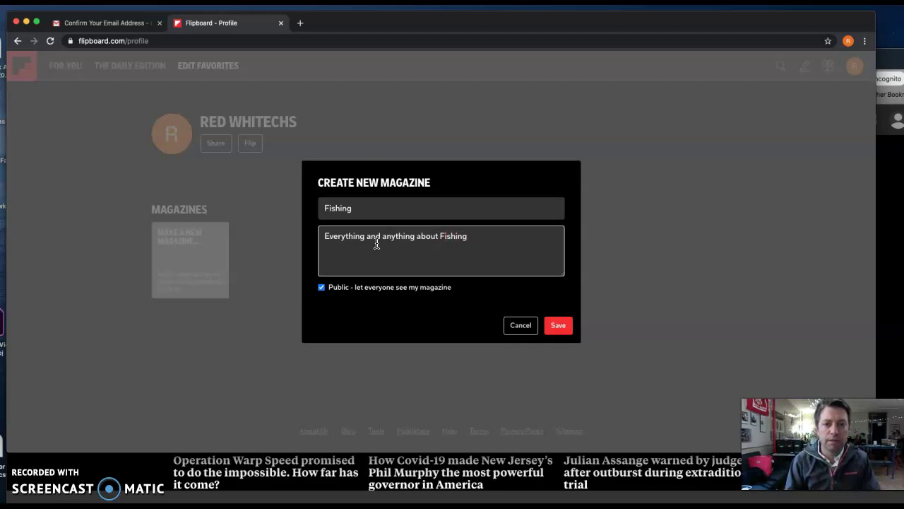
click(556, 327)
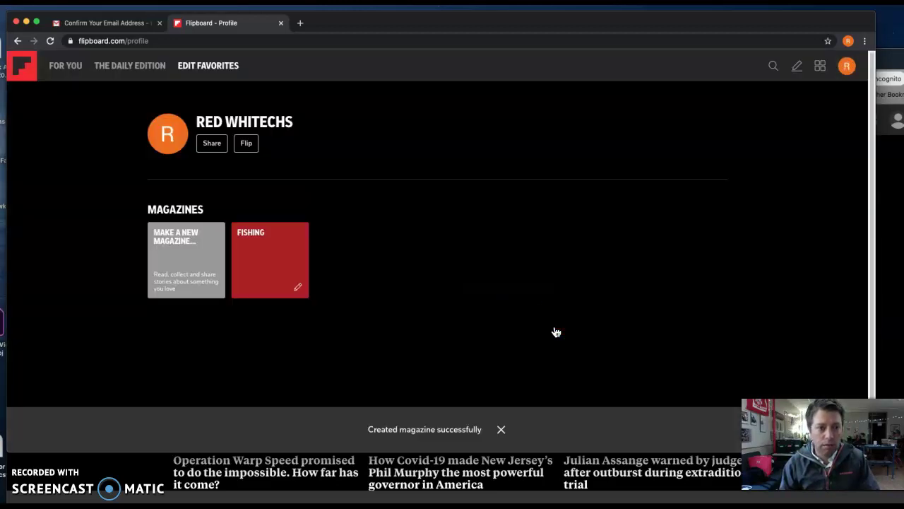
click(270, 250)
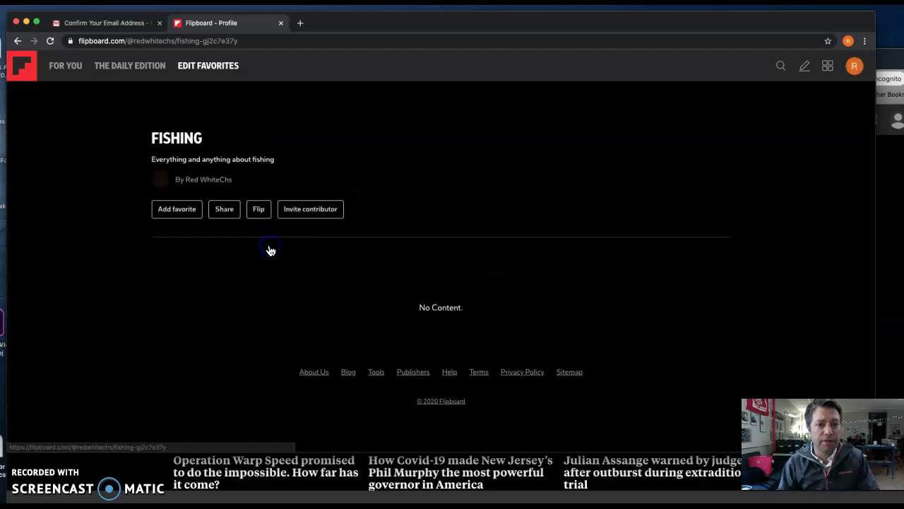
click(177, 214)
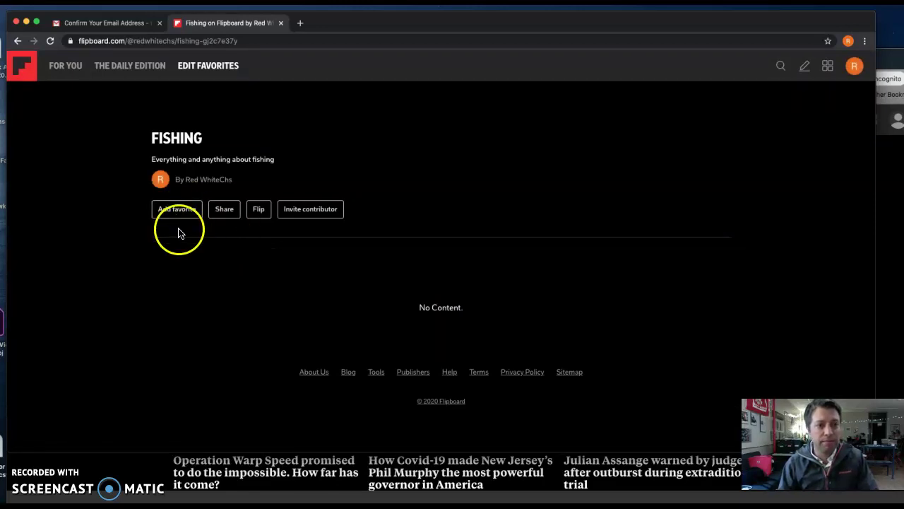
click(188, 215)
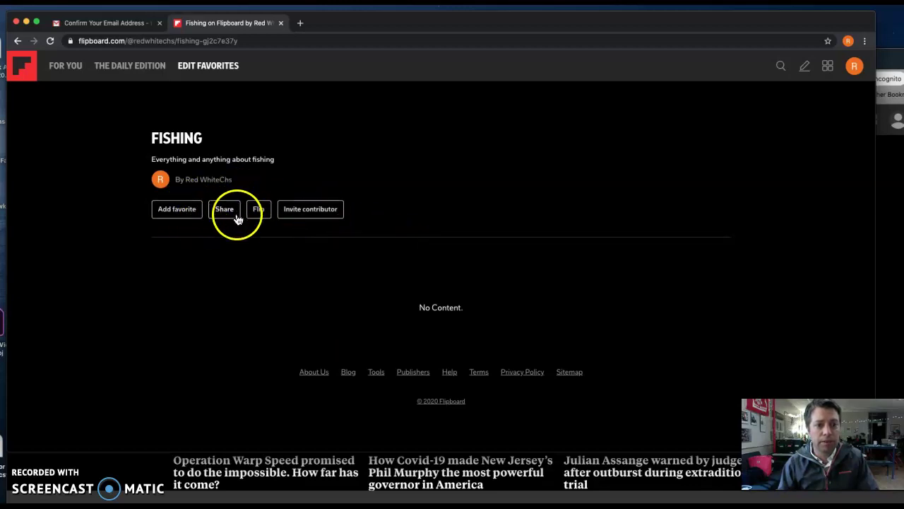
Search Flipboard for 'fishing'
click(782, 66)
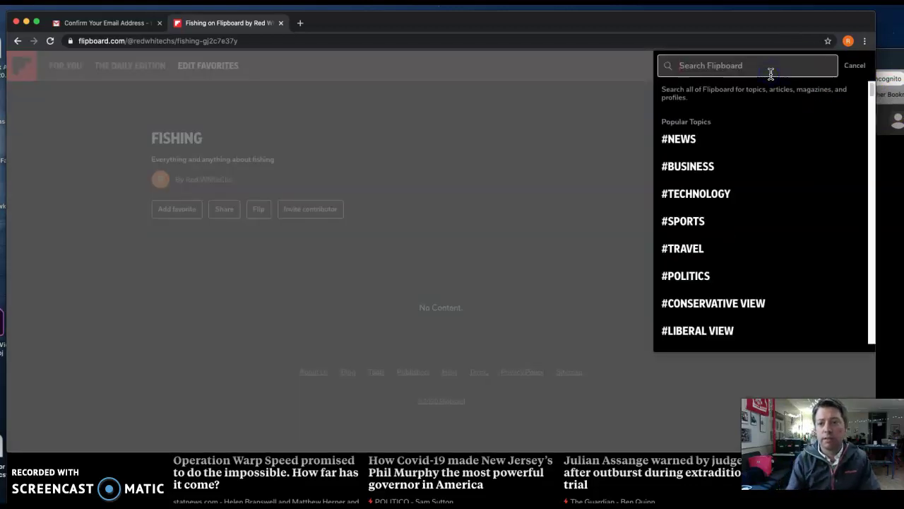
text(fishing)
key(Return)
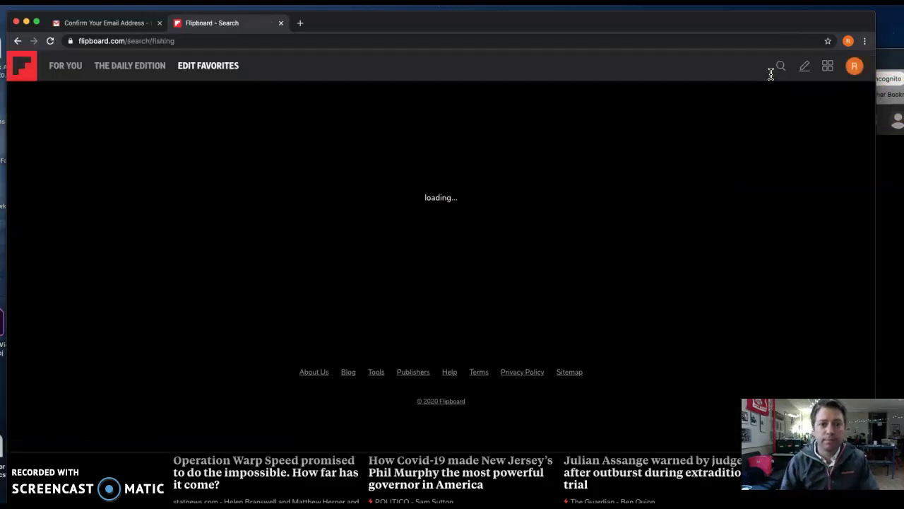
Browse the fishing results' topics, publishers, magazines and profiles, then pick the #FISHING topic
scroll(424, 232, down, 2)
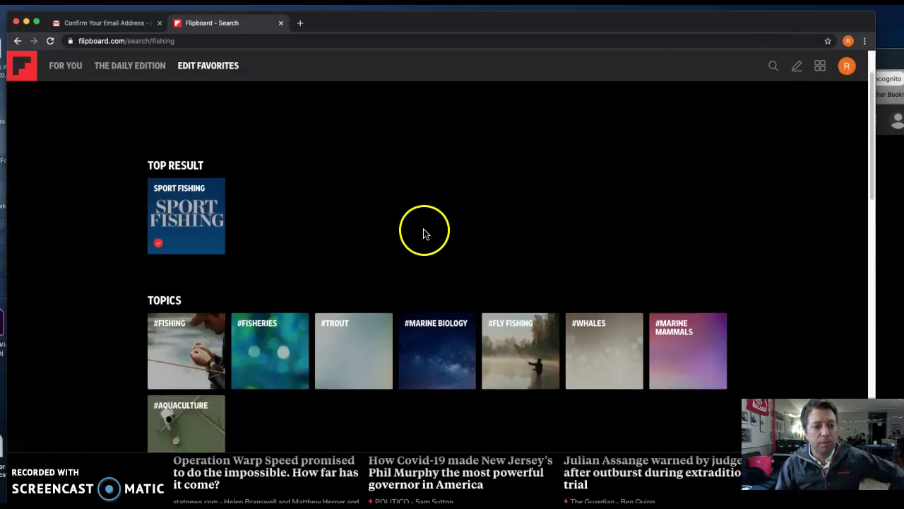
scroll(217, 200, down, 3)
scroll(251, 237, down, 5)
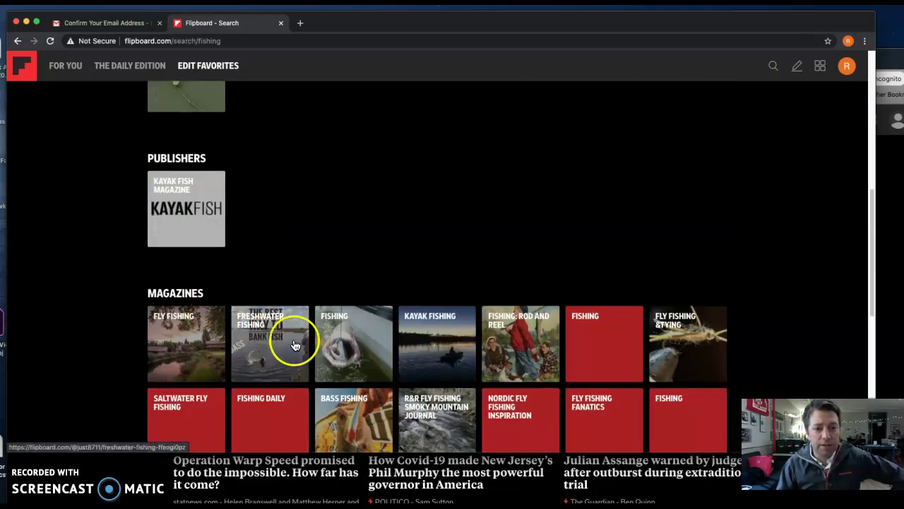
scroll(293, 343, down, 4)
scroll(291, 339, down, 3)
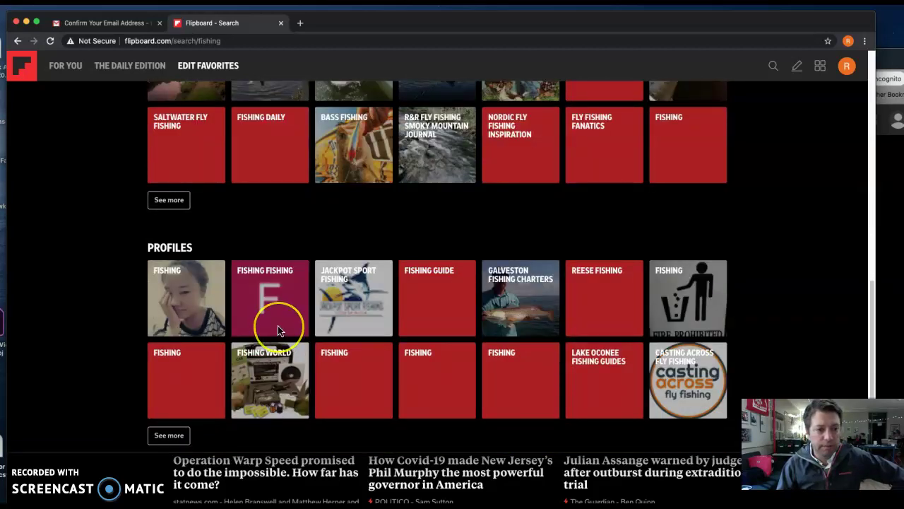
scroll(283, 325, down, 1)
scroll(279, 329, up, 2)
scroll(277, 330, up, 15)
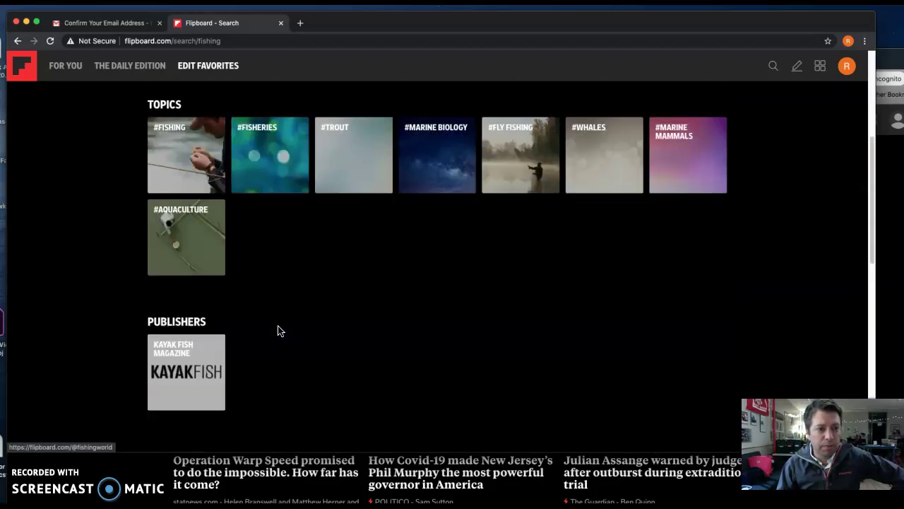
scroll(278, 330, down, 2)
click(196, 319)
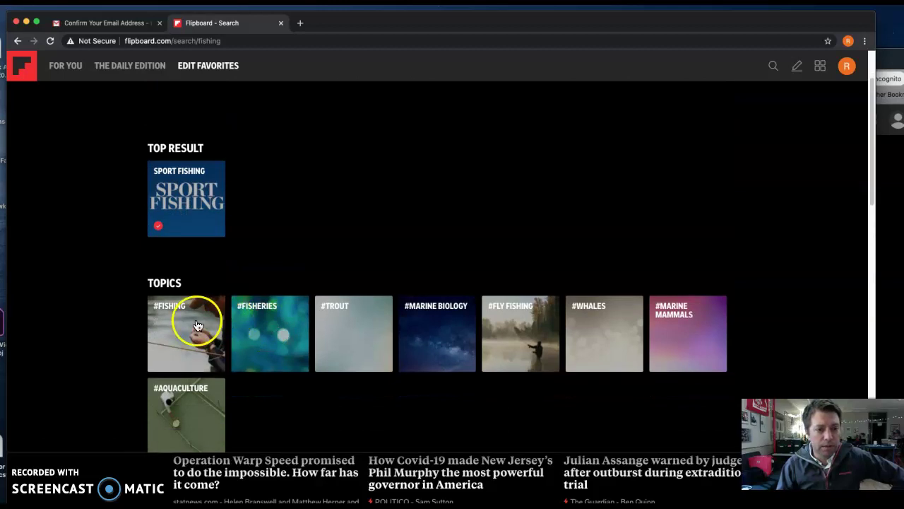
Open the #FISHING topic page and scroll down its feed
click(364, 244)
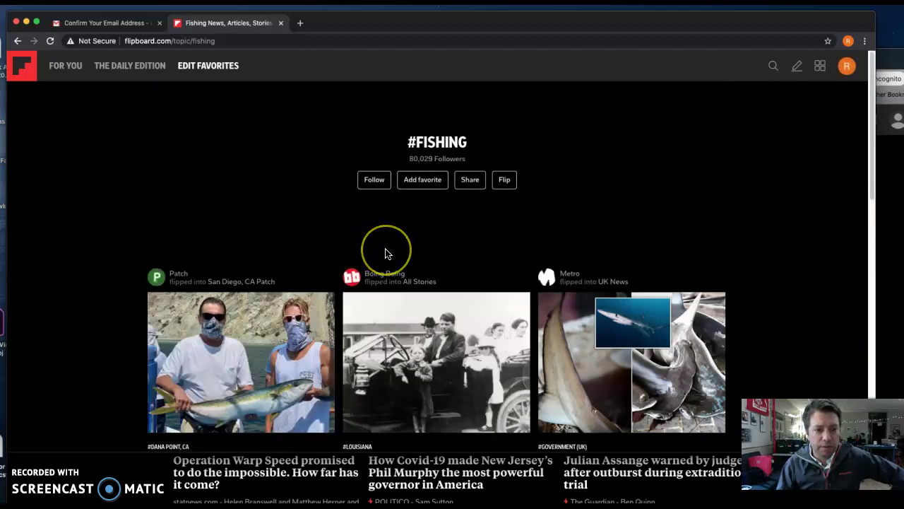
scroll(385, 253, down, 3)
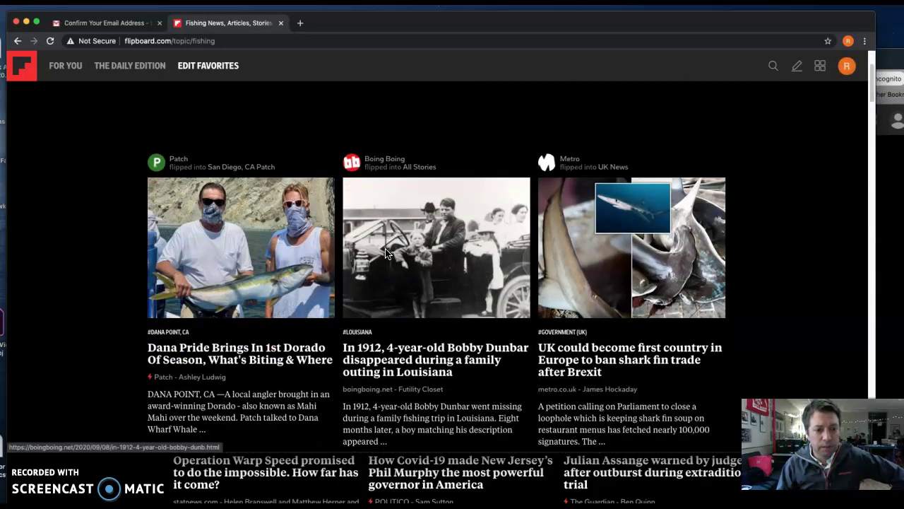
scroll(385, 253, down, 1)
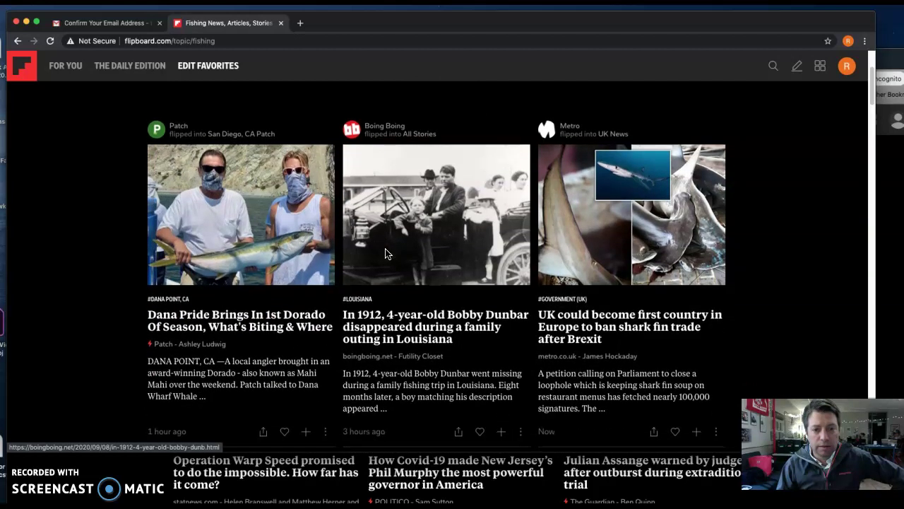
scroll(385, 253, down, 1)
Open the Dana Pride Dorado article from Patch, skim it, and return to the Fishing feed
click(269, 322)
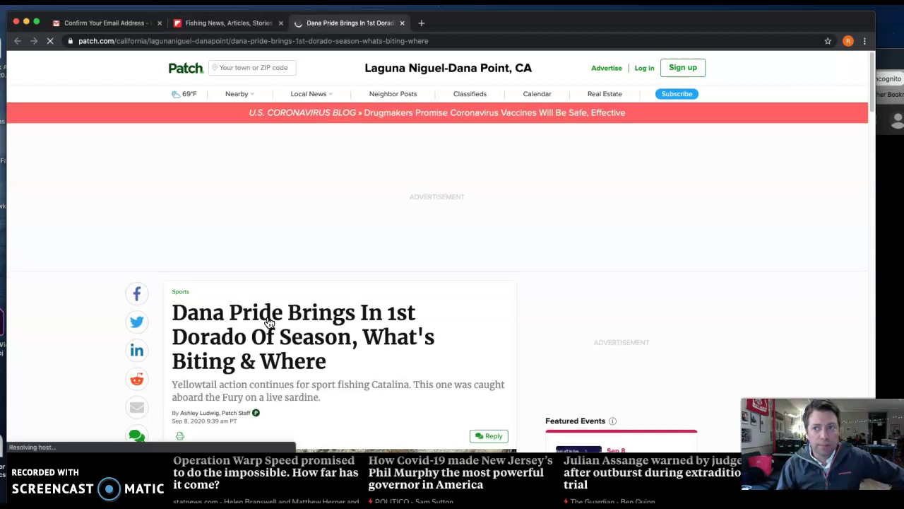
scroll(269, 316, down, 5)
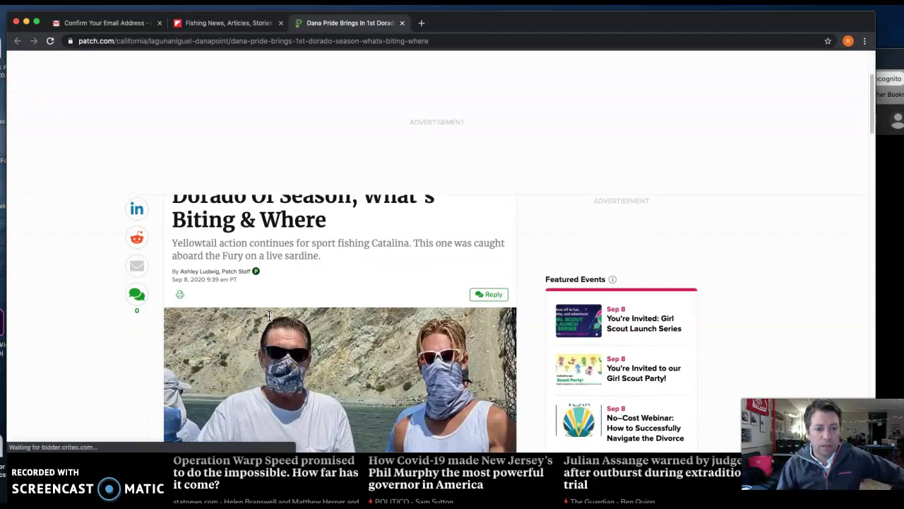
scroll(269, 316, down, 4)
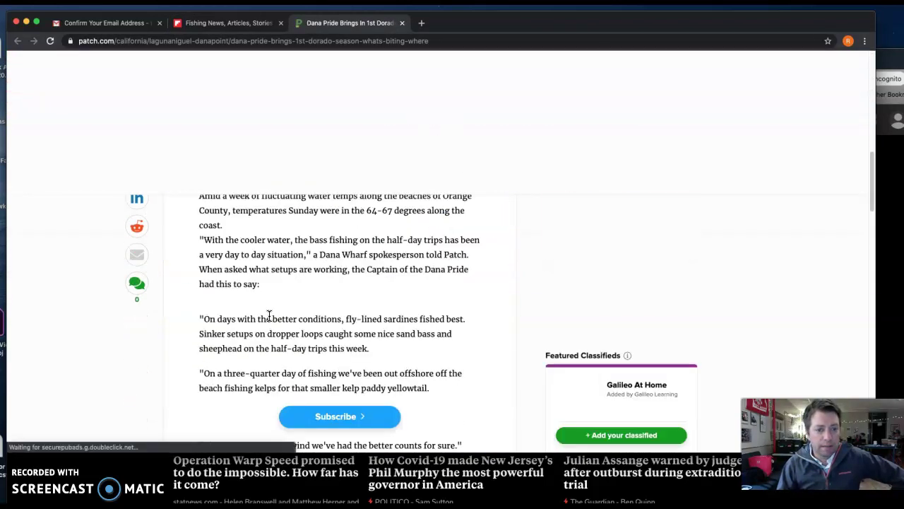
click(238, 26)
click(299, 249)
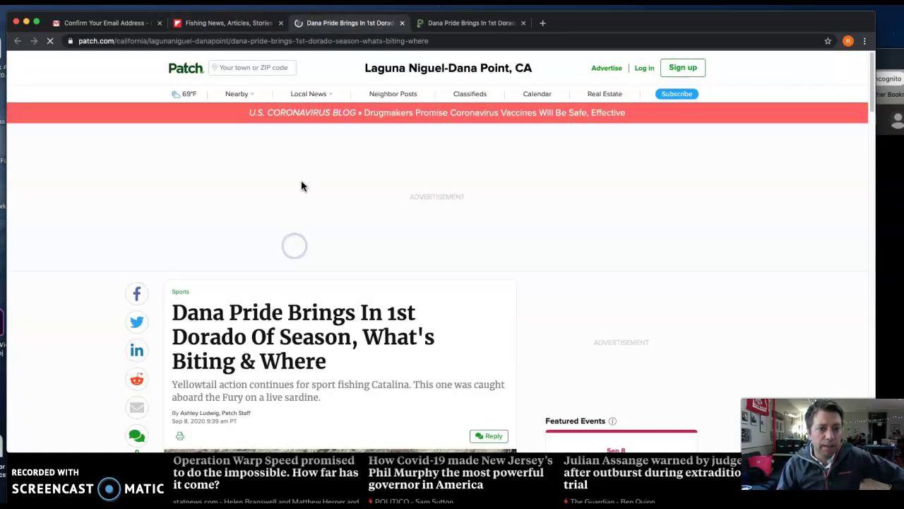
click(238, 23)
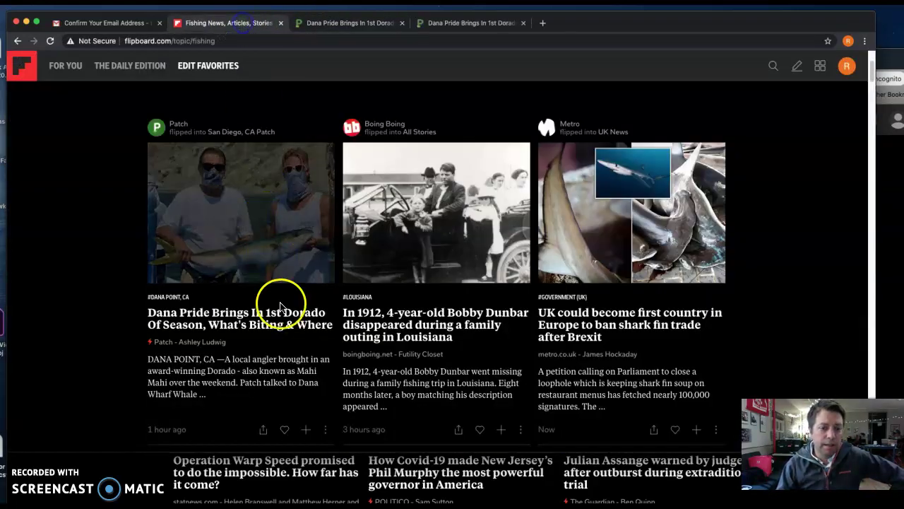
Start flipping the Dana Pride story into Fishing with a comment asking readers to add a quote
click(308, 432)
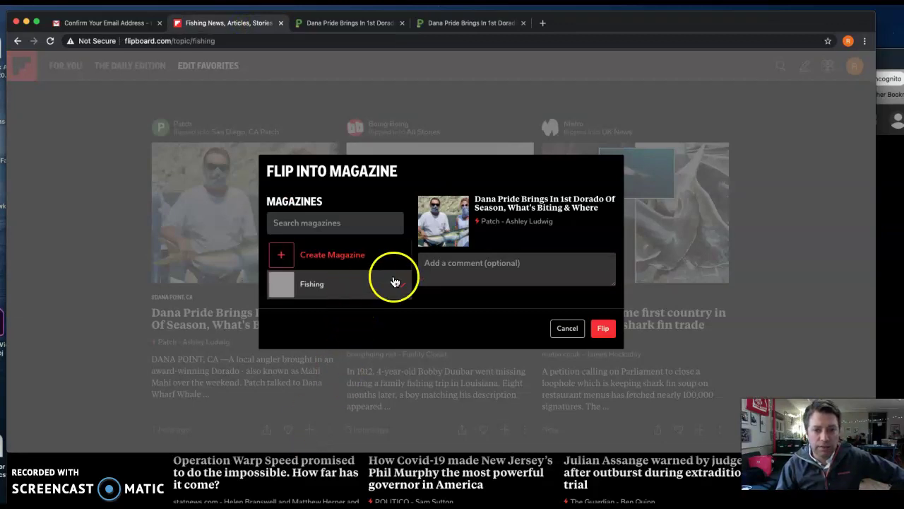
click(470, 267)
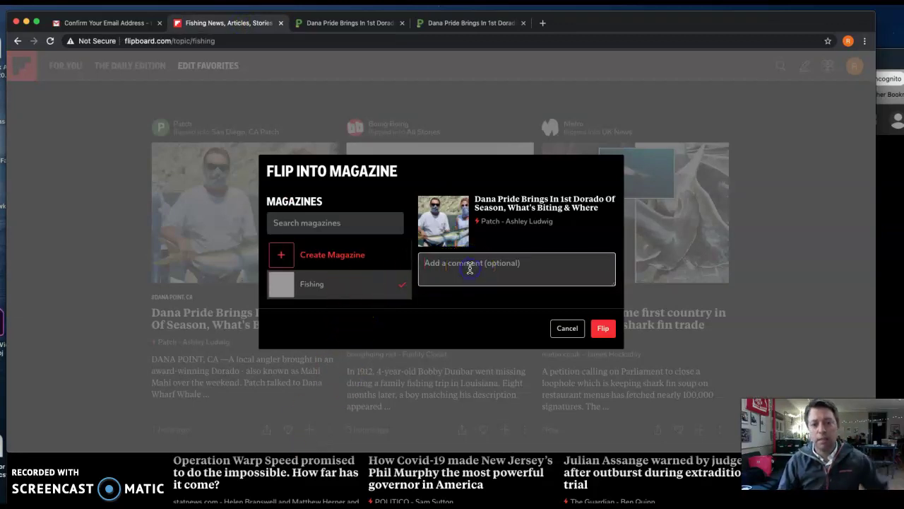
text(Ad)
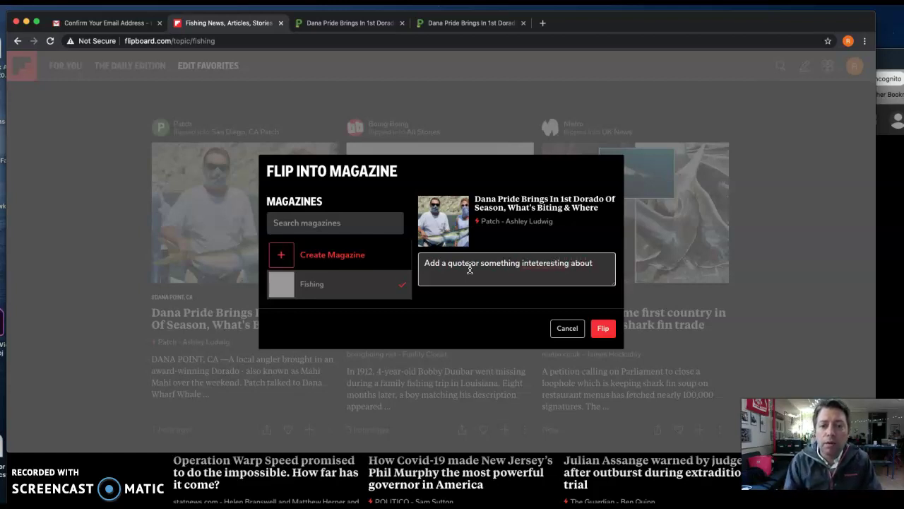
Fix the comment's misspelling to 'interesting' and flip the story into the Fishing magazine
right_click(541, 266)
click(557, 270)
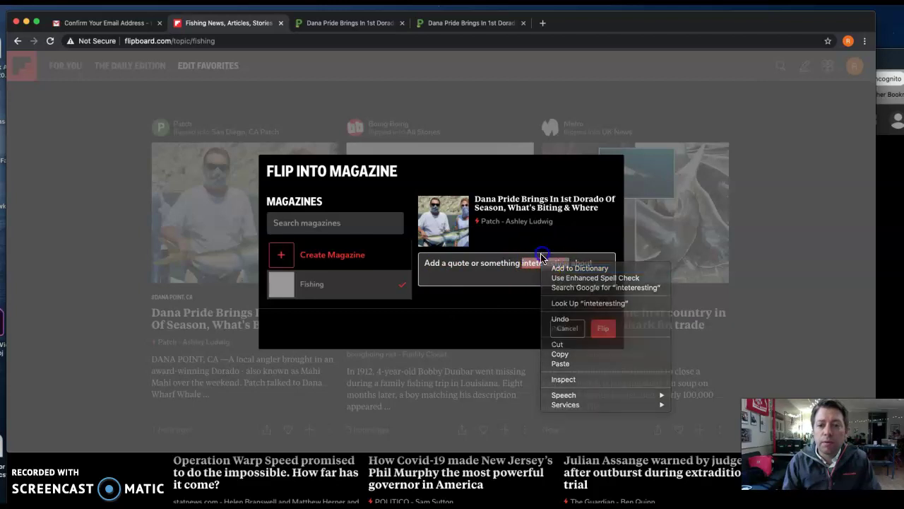
click(565, 266)
text(r)
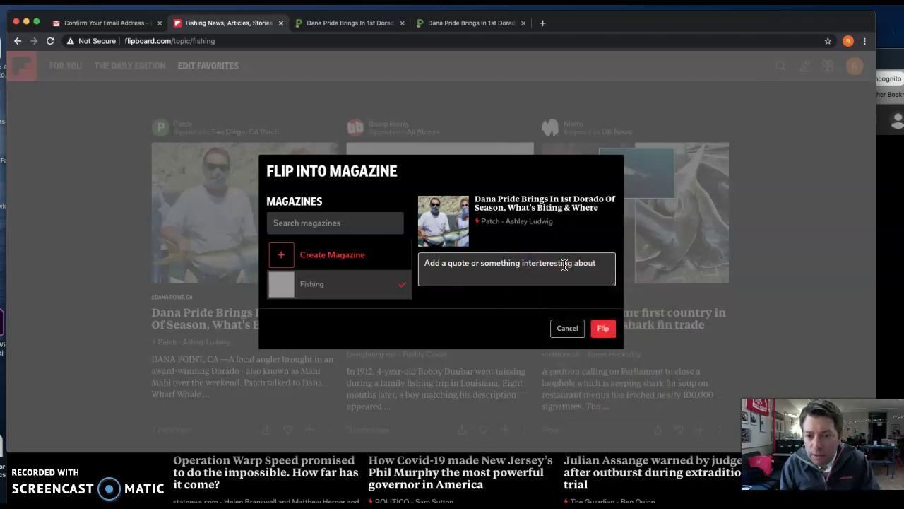
drag(573, 262, 540, 262)
text(esting)
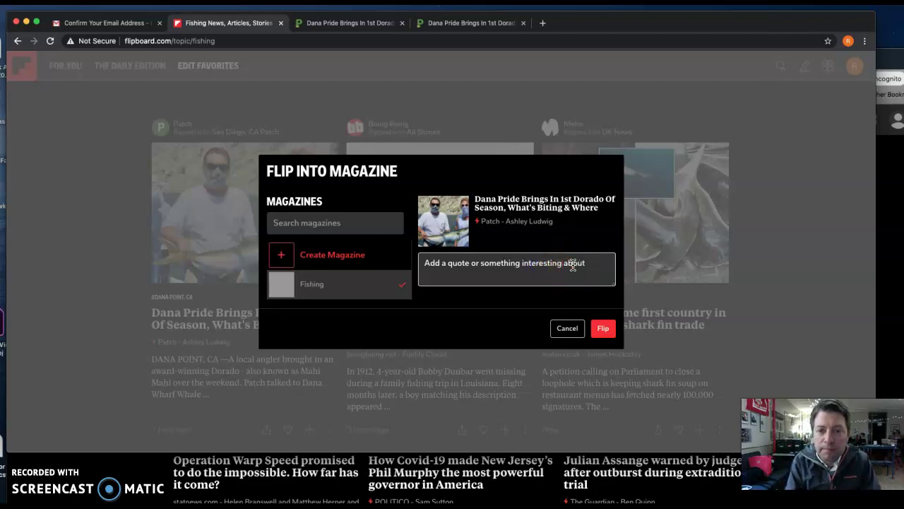
click(587, 264)
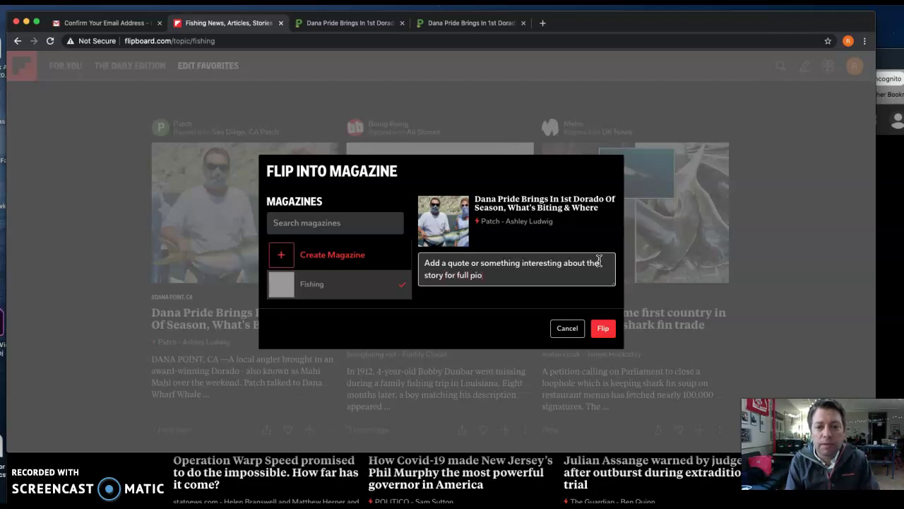
click(604, 329)
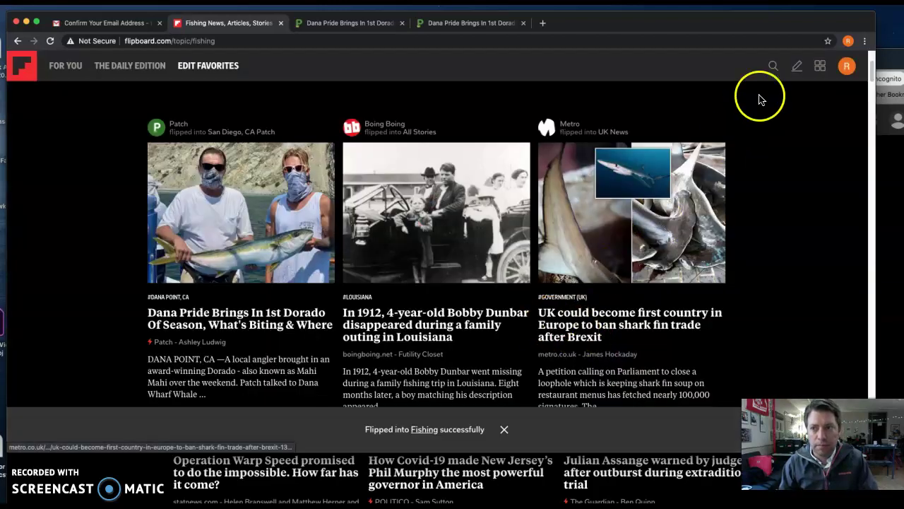
Go to the profile page and open the Fishing magazine
click(845, 67)
click(839, 97)
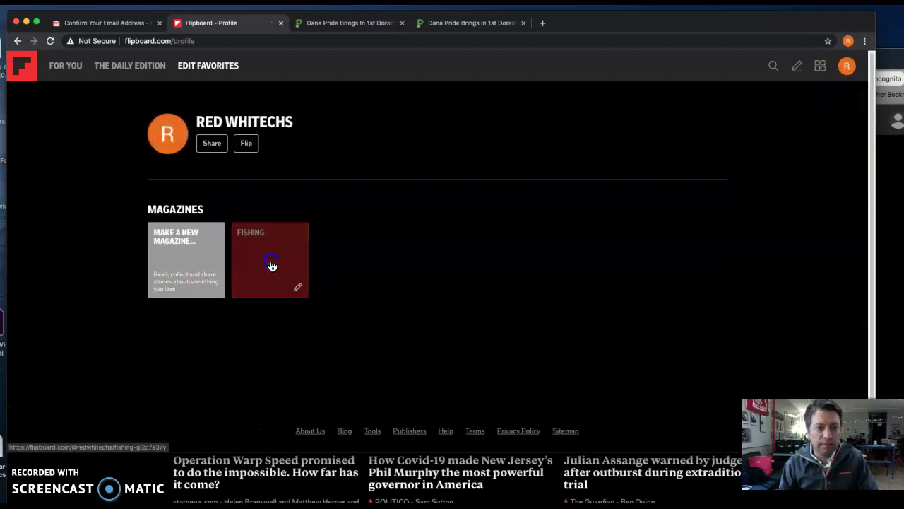
click(270, 263)
Reload the Fishing magazine page to show the Dana Pride story as its cover
click(296, 43)
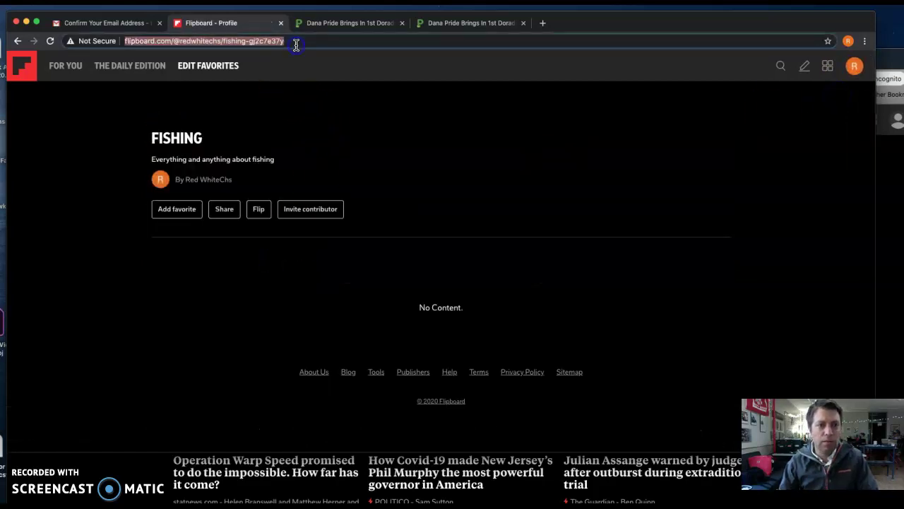
key(Return)
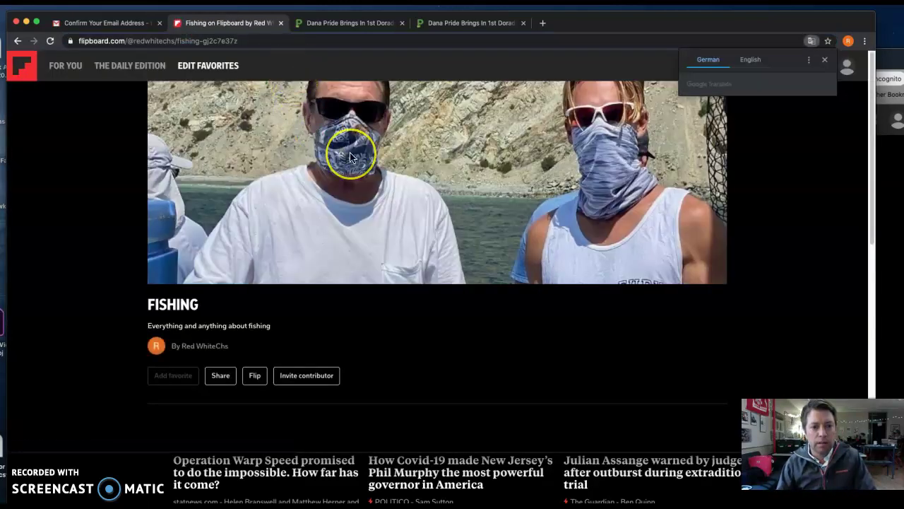
scroll(350, 158, down, 3)
scroll(351, 157, down, 1)
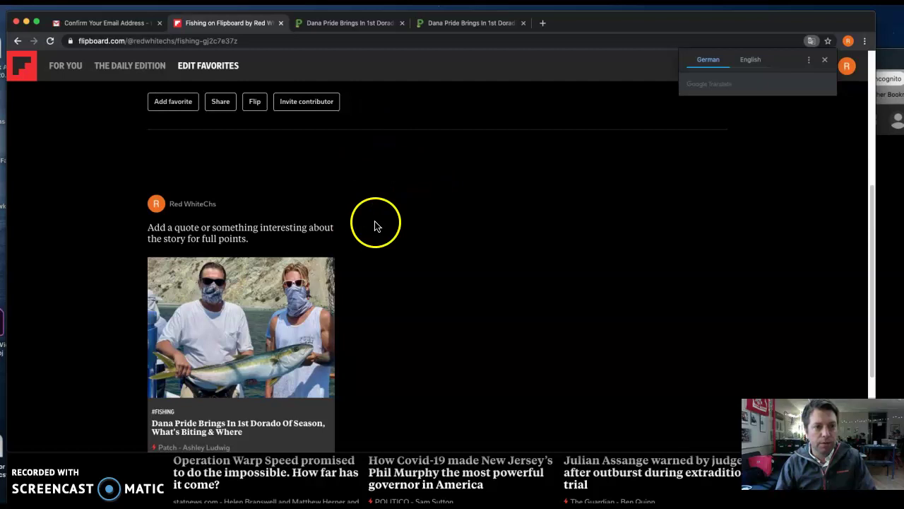
scroll(375, 226, up, 4)
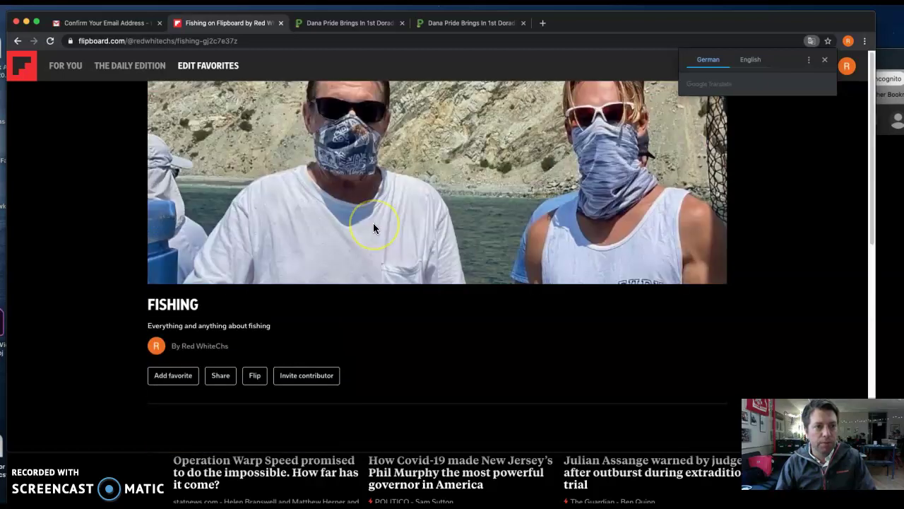
click(238, 41)
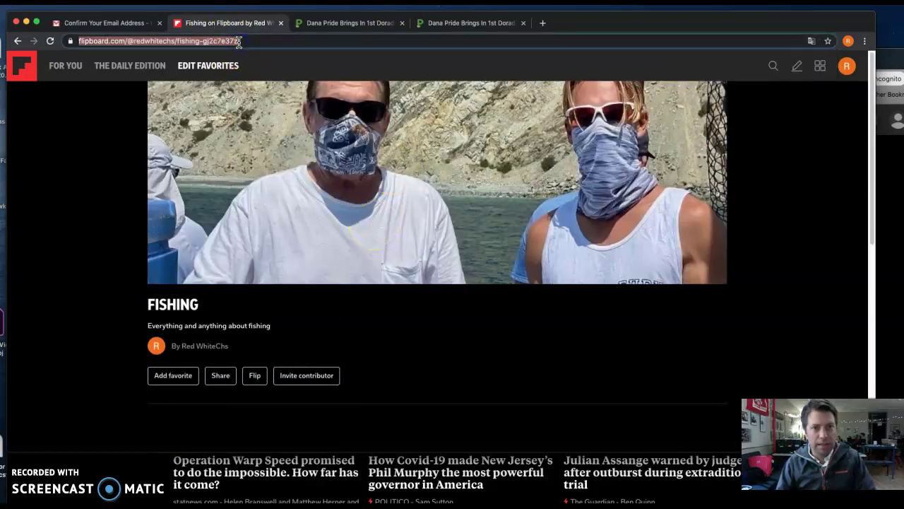